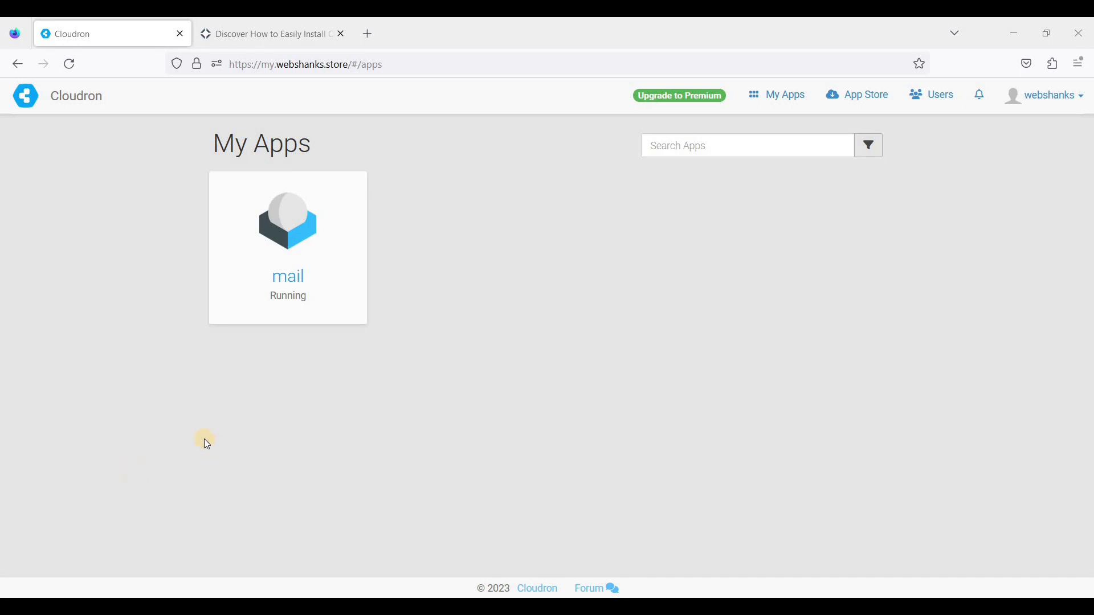
key(ctrl+Tab)
scroll(653, 373, down, 2)
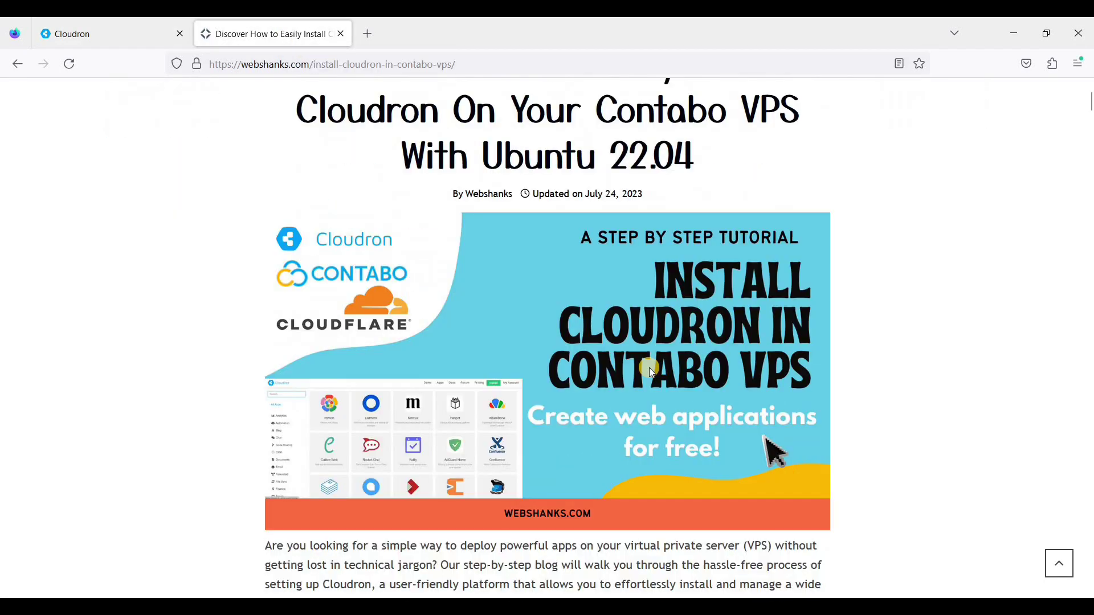
scroll(556, 280, up, 1)
scroll(555, 281, down, 3)
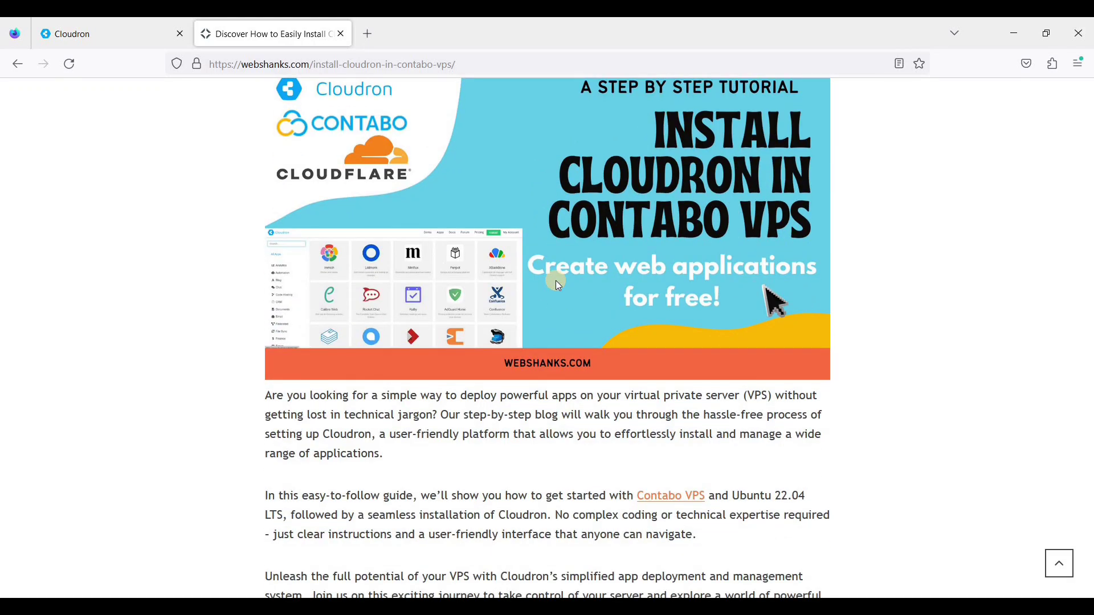
scroll(556, 281, up, 1)
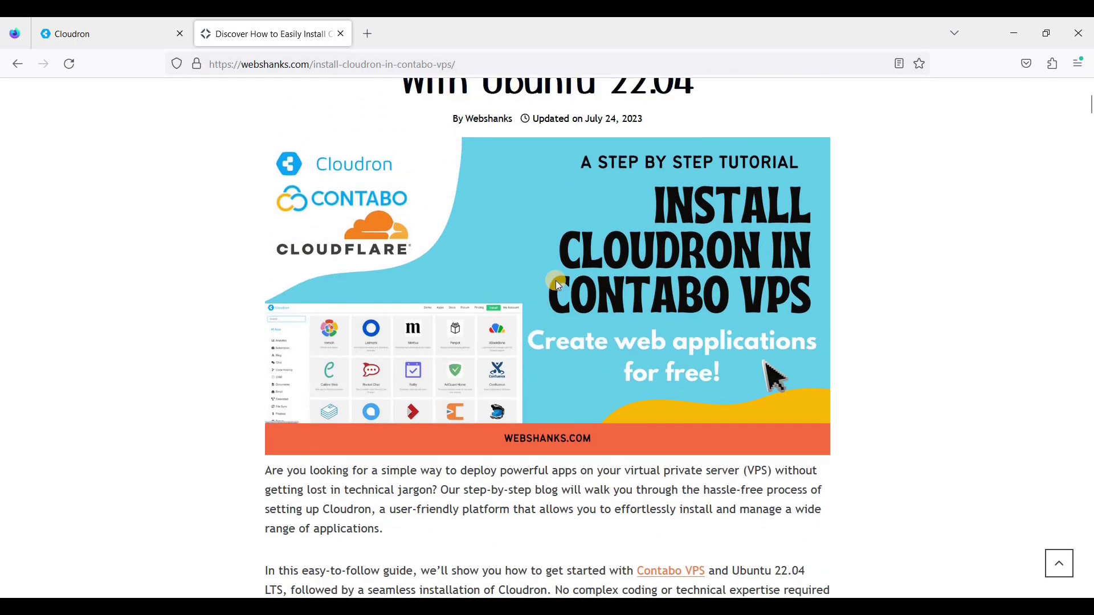
In the Cloudron App Store, open WordPress and start its installation
key(ctrl+Tab)
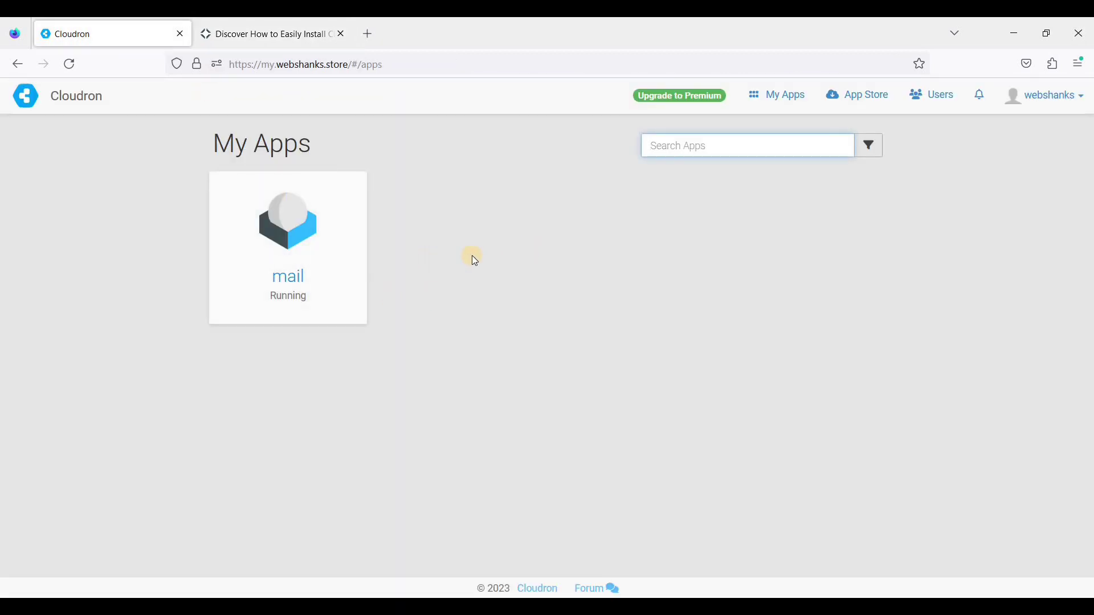
click(860, 106)
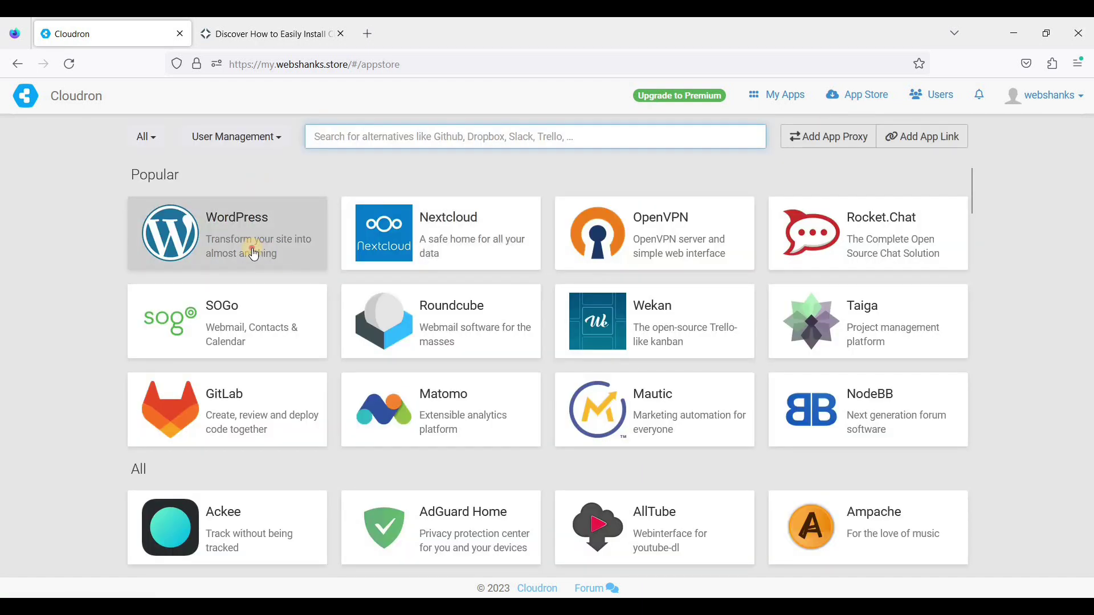
click(254, 254)
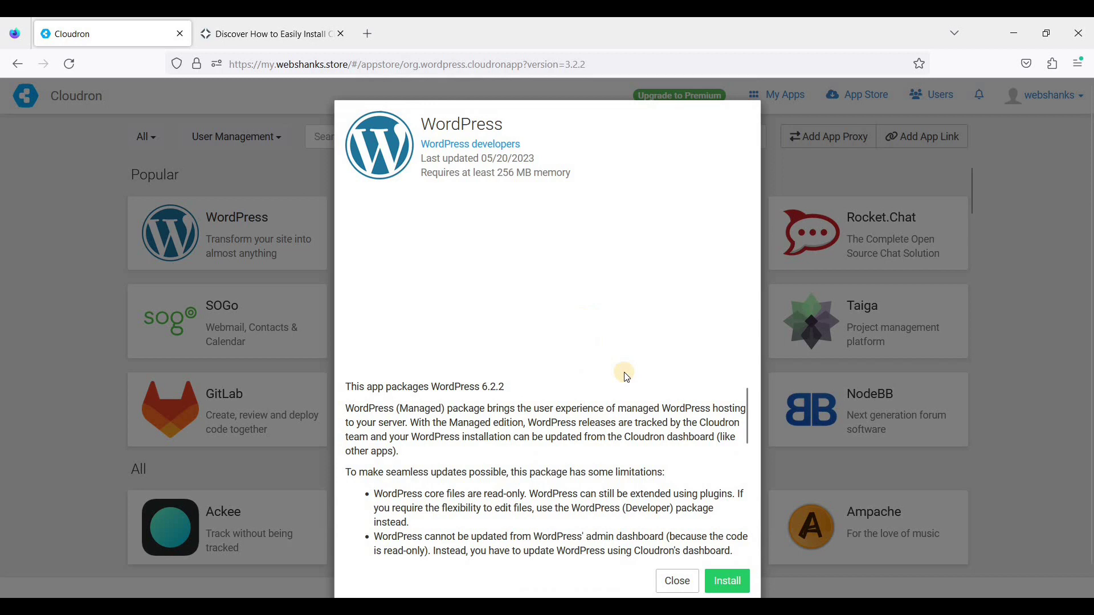
scroll(673, 456, down, 3)
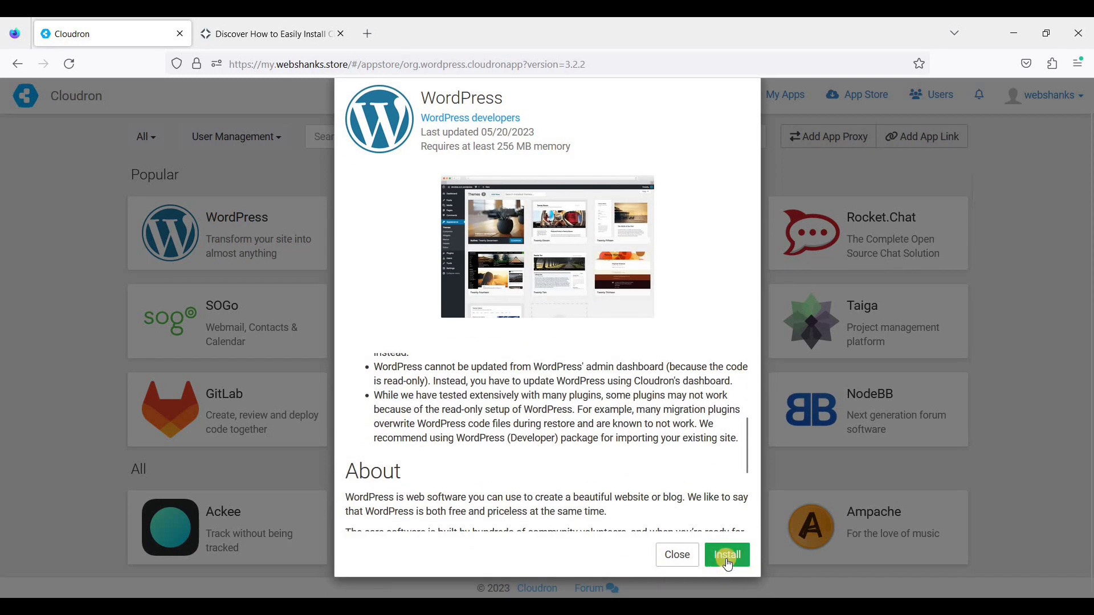
click(727, 560)
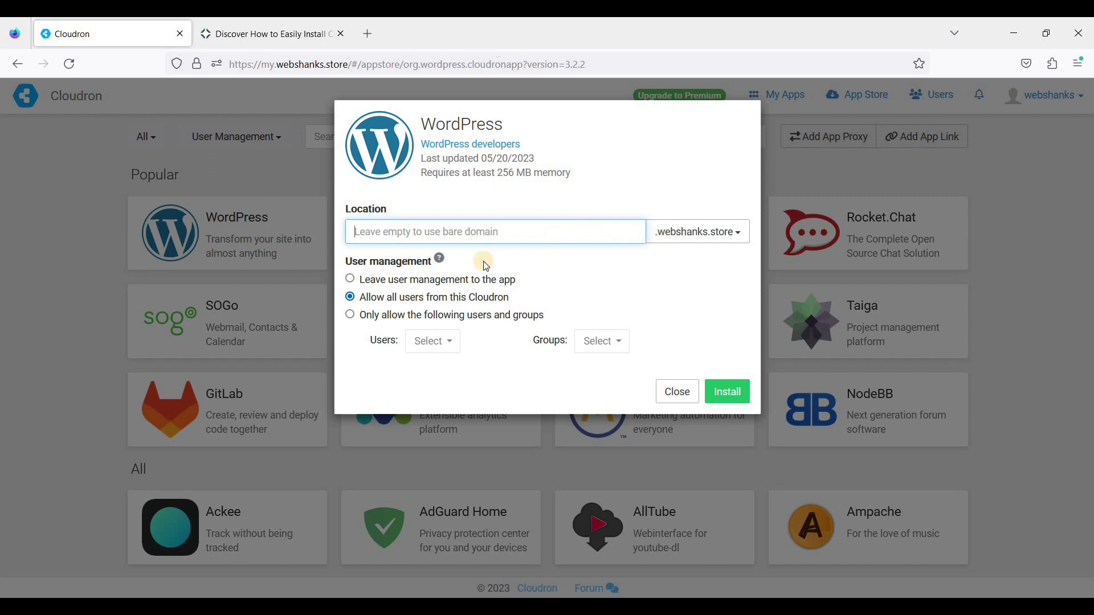
Restrict the WordPress app's access to only your single Cloudron user
click(352, 314)
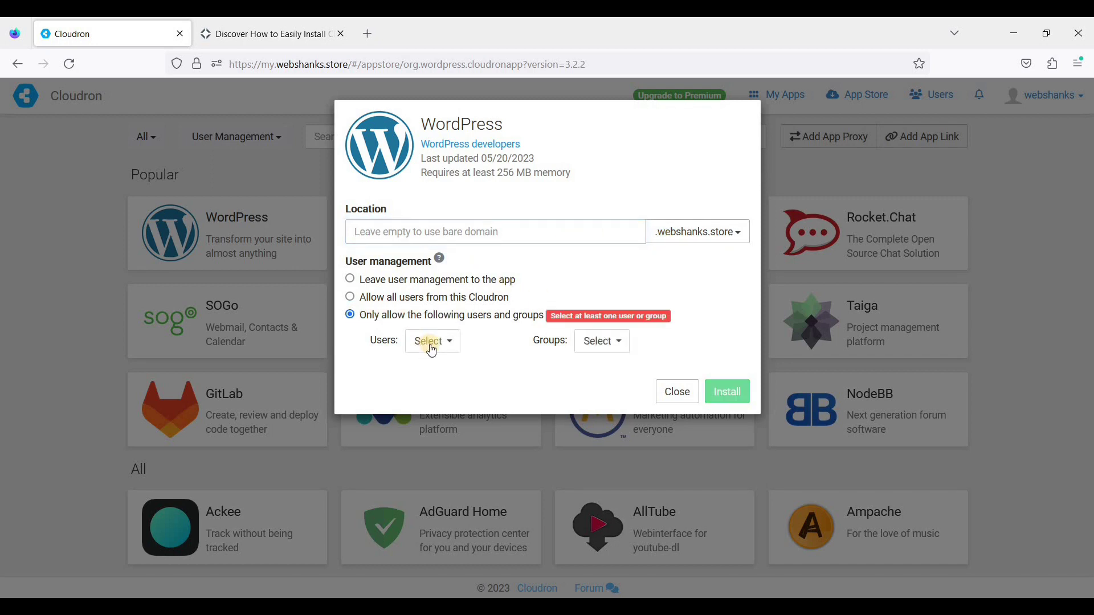
click(432, 342)
click(456, 369)
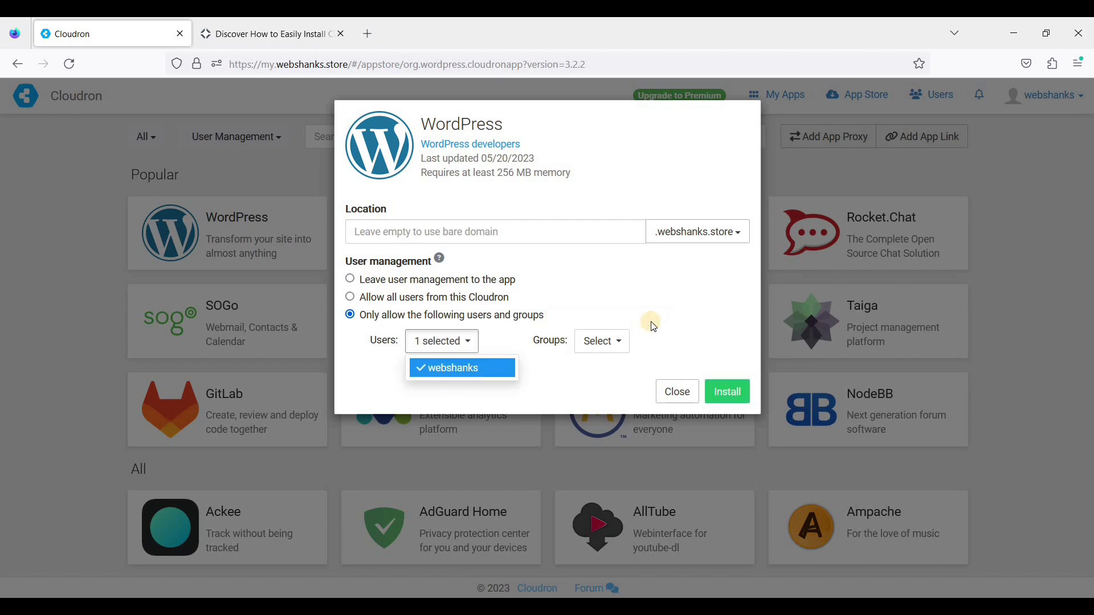
click(662, 319)
click(593, 341)
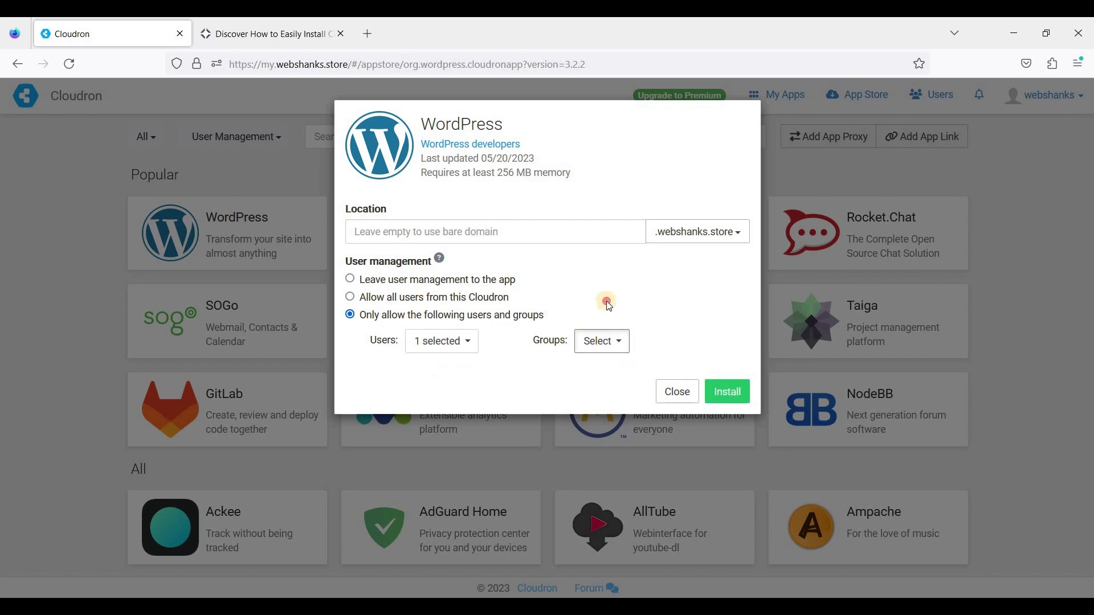
Confirm the WordPress install on webshanks.store and let it reach Running
click(730, 397)
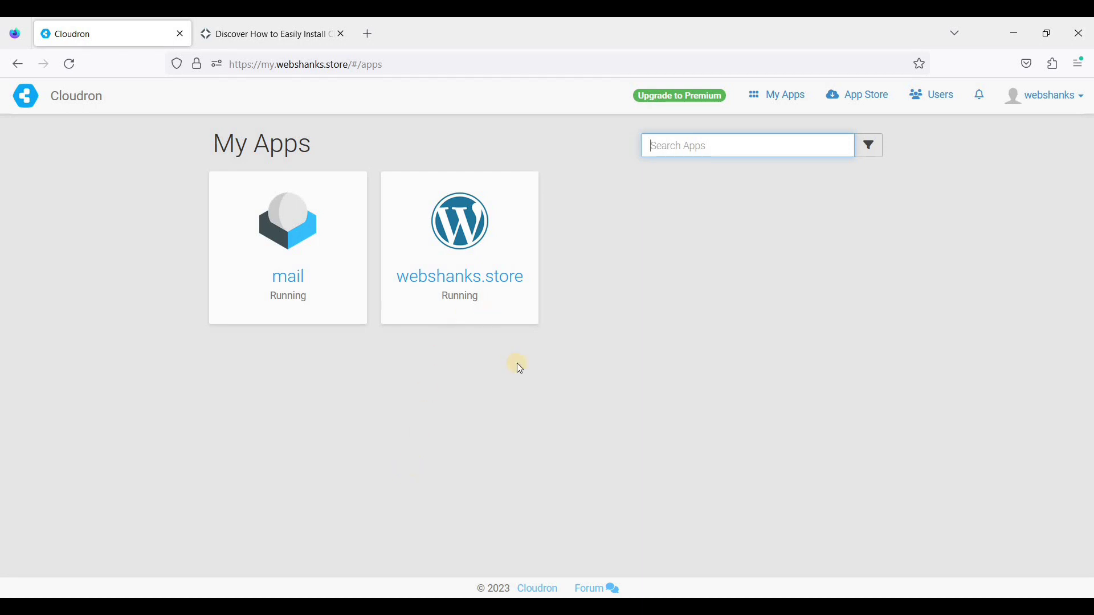
click(456, 249)
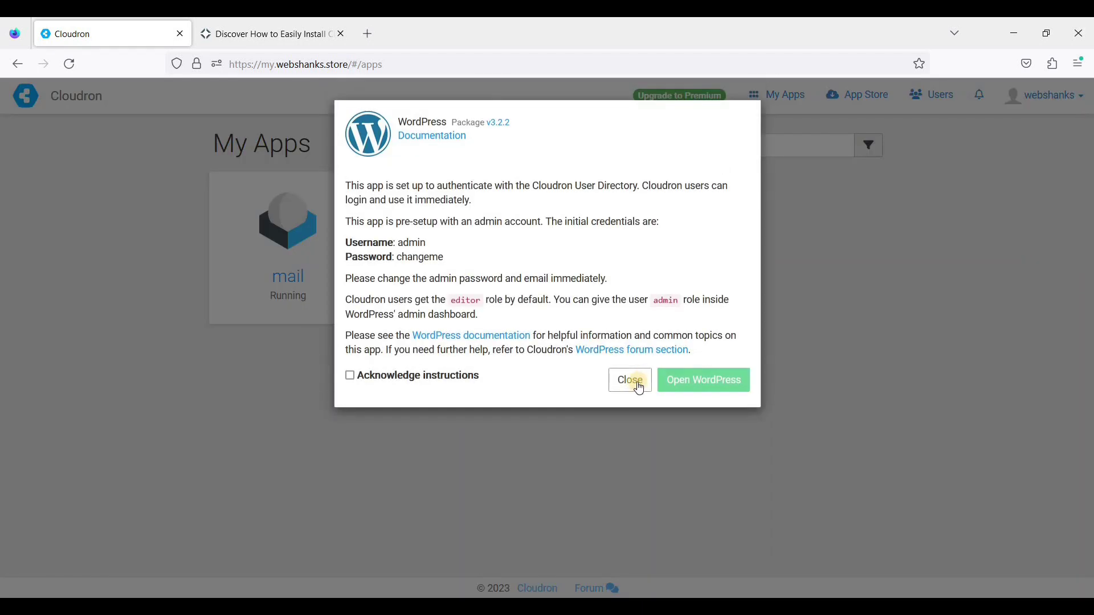
double_click(437, 244)
click(464, 270)
click(634, 386)
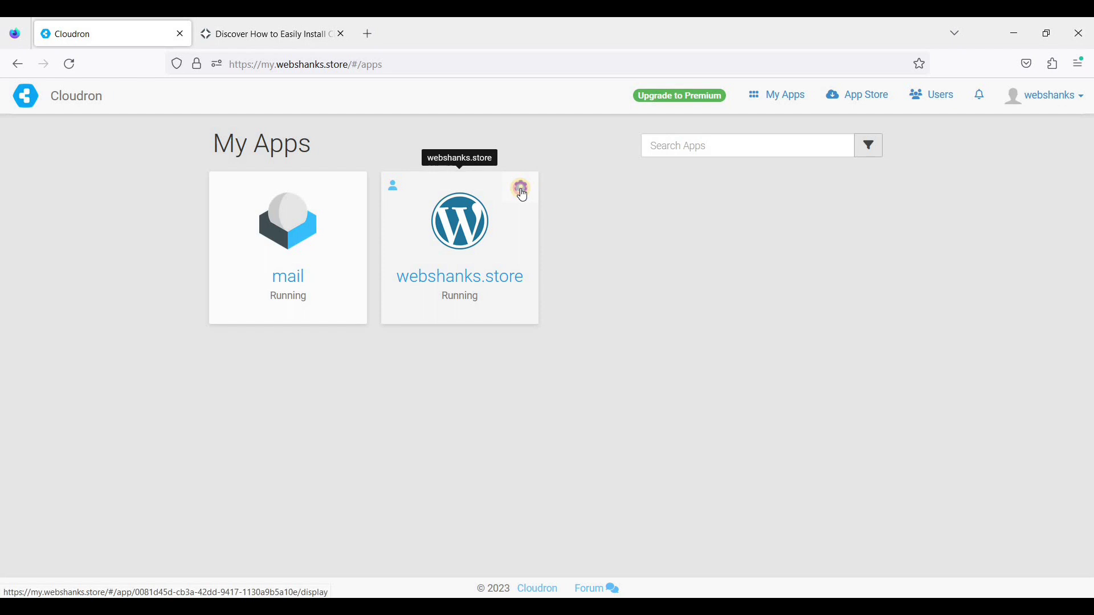
From the webshanks.store app settings, open the WordPress Admin Page in a new tab
click(521, 188)
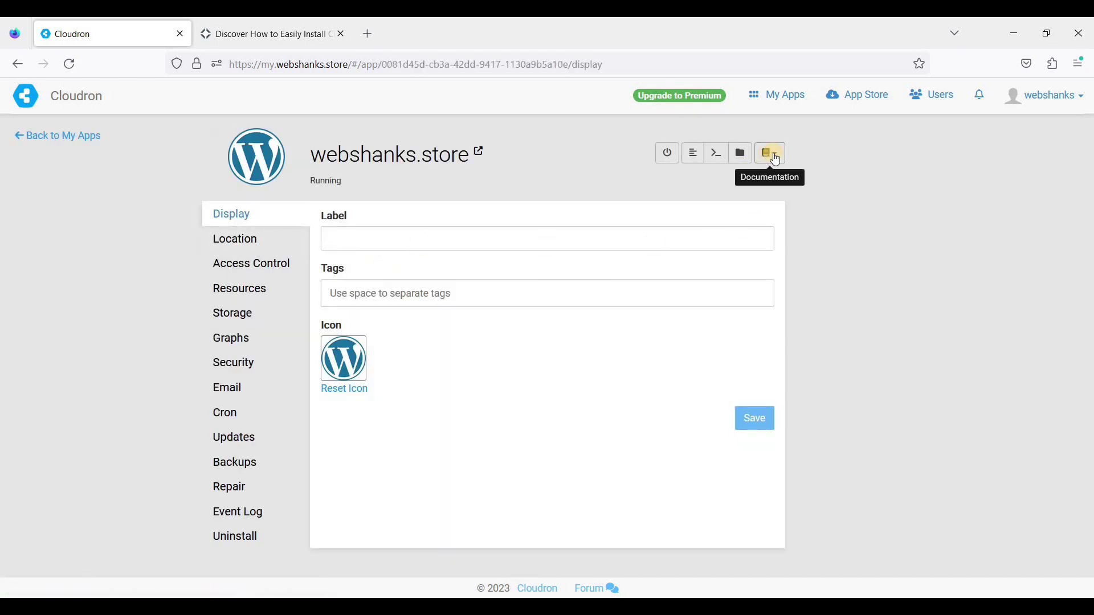
click(774, 155)
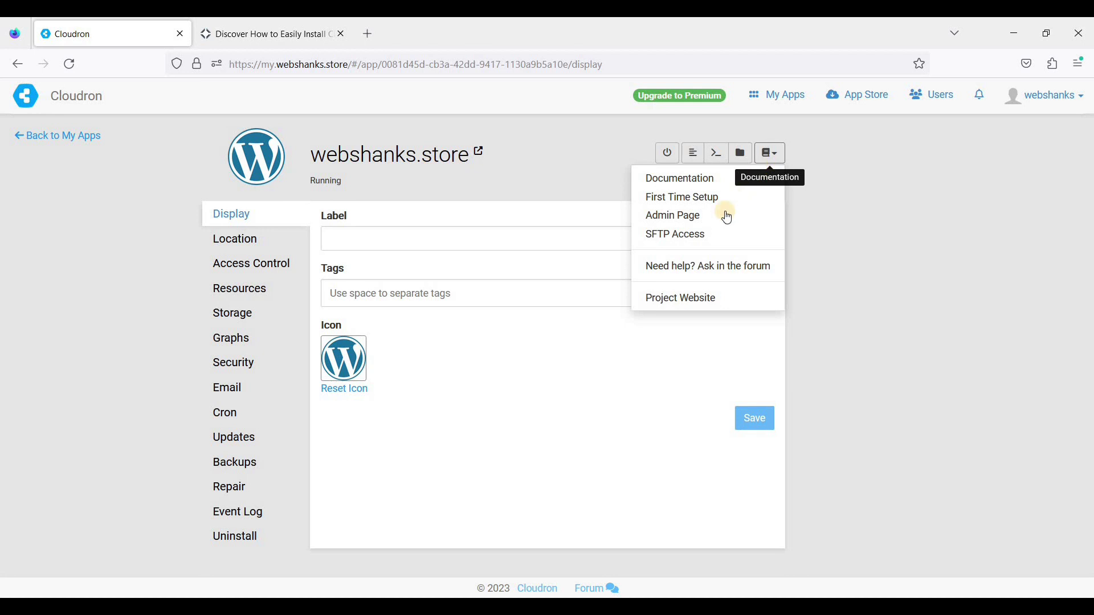
right_click(687, 222)
key(Escape)
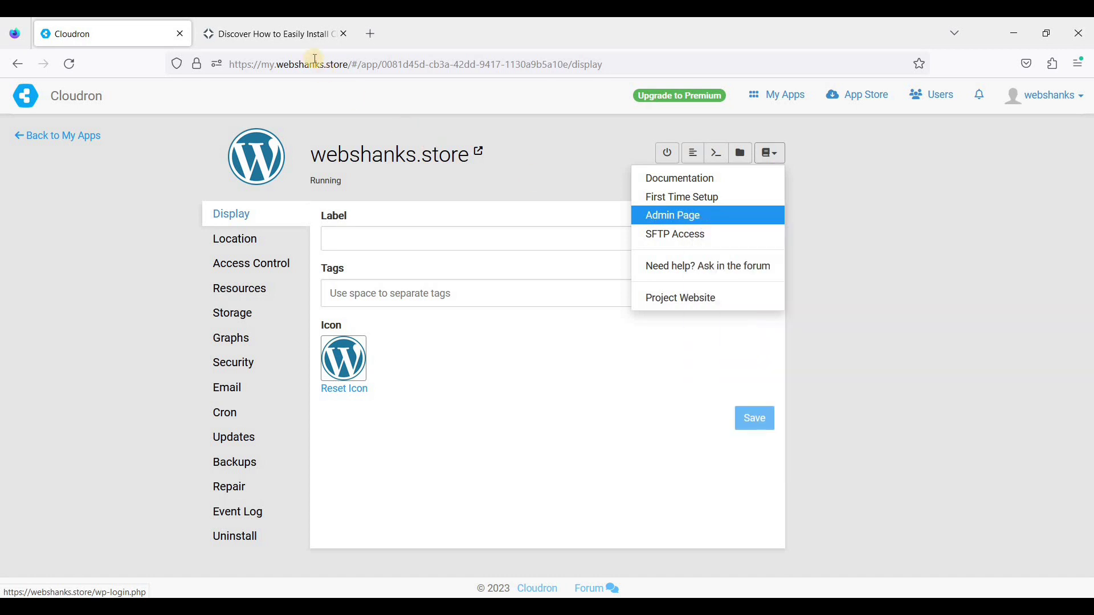
Display the First Time Setup admin credentials from the app's links menu
click(832, 215)
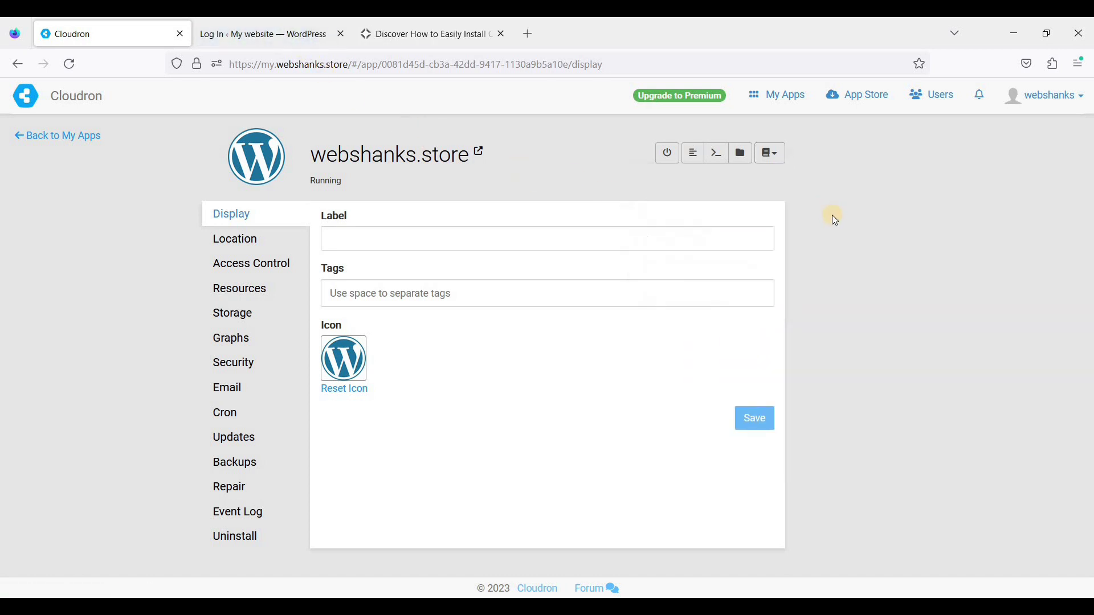
click(771, 157)
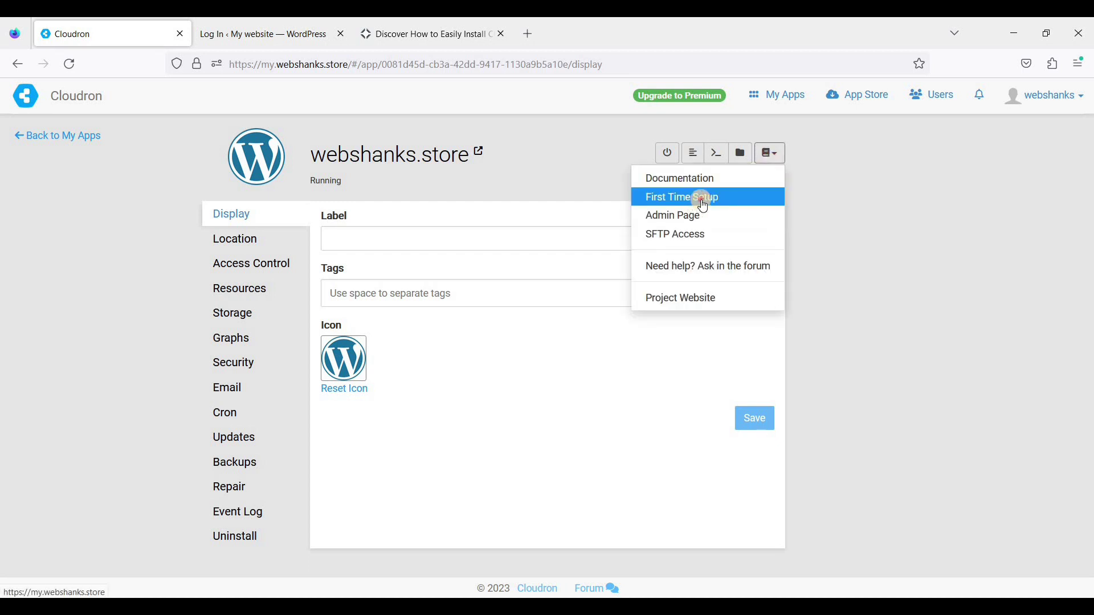
click(639, 201)
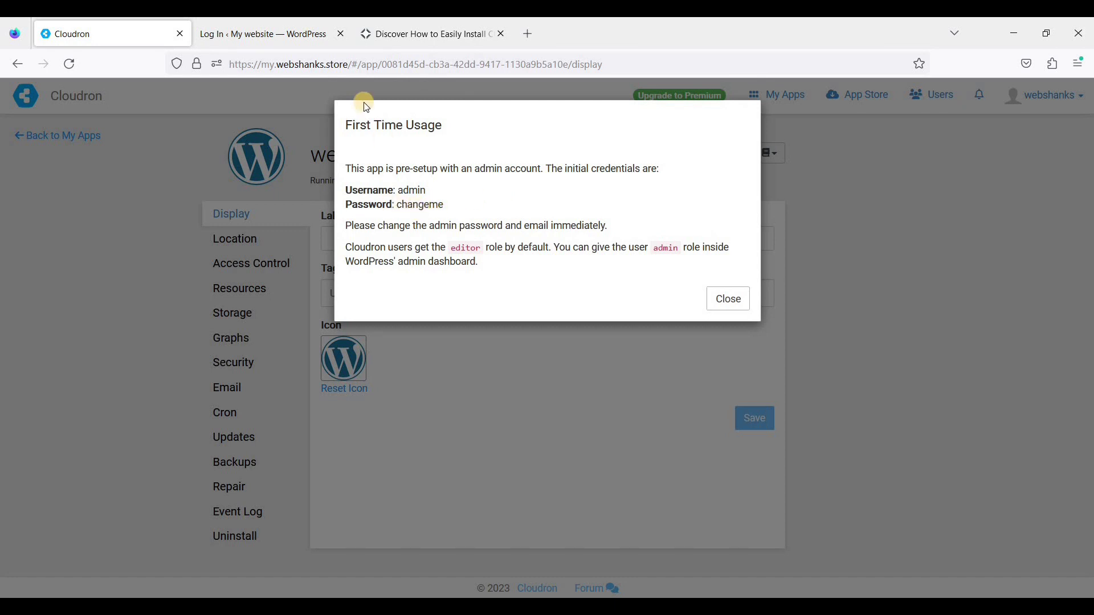
On the WordPress login tab, sign in as admin with the first-time password
click(287, 38)
click(472, 257)
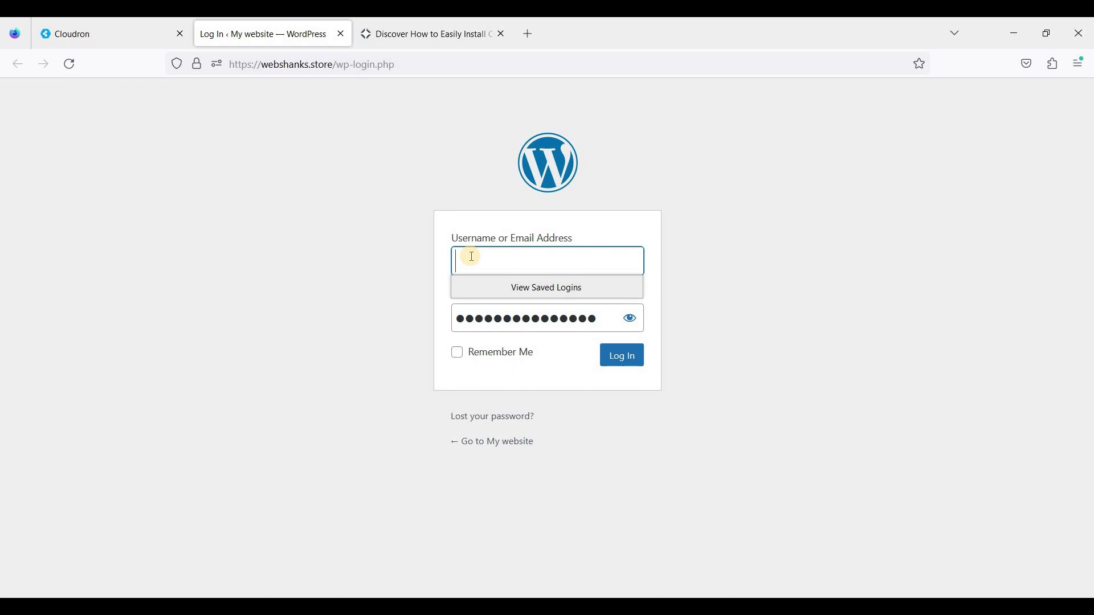
text(admi)
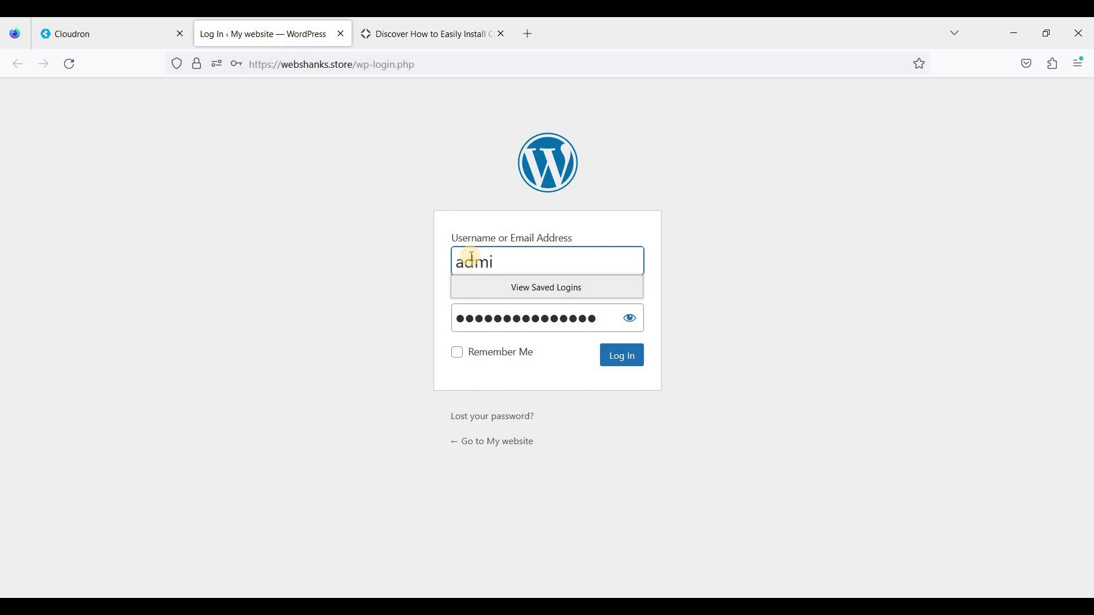
text(n)
key(Tab)
text(********)
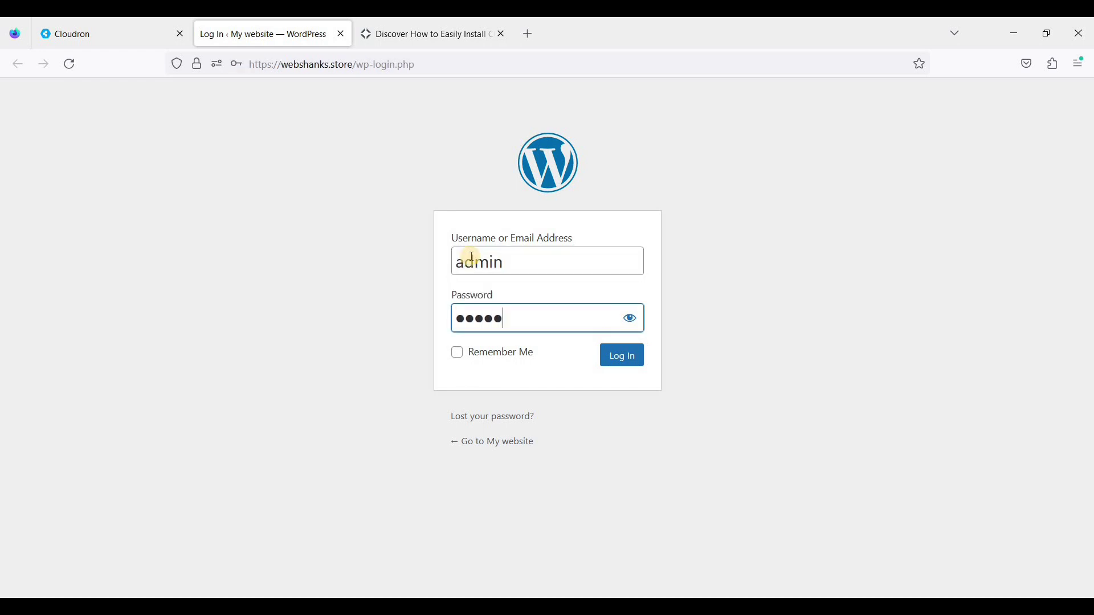
key(Return)
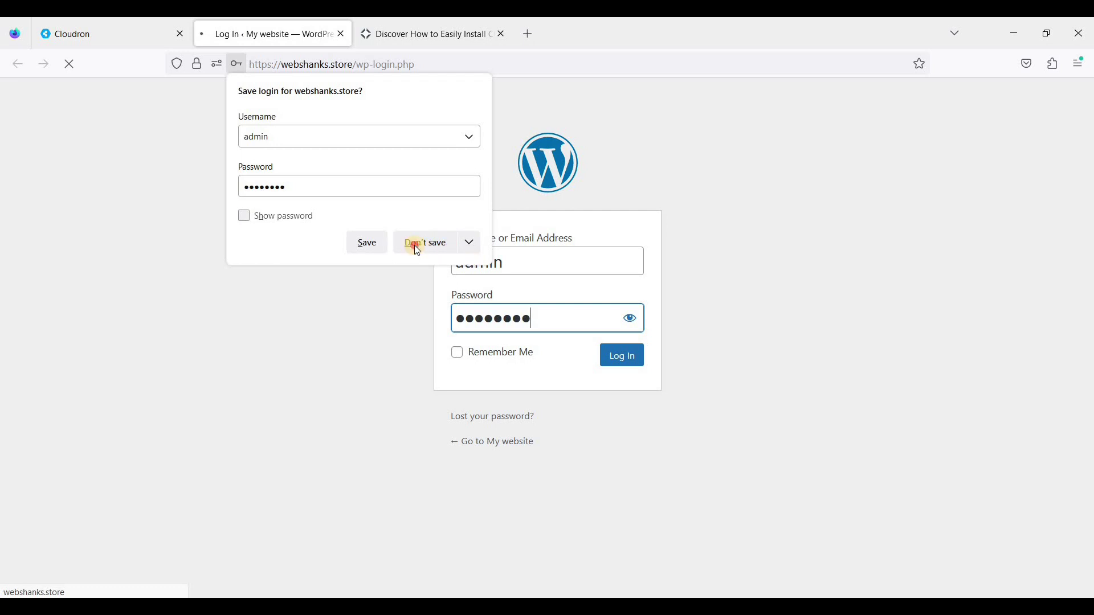
Decline Firefox's offer to save the login and look over the WordPress Dashboard
click(414, 245)
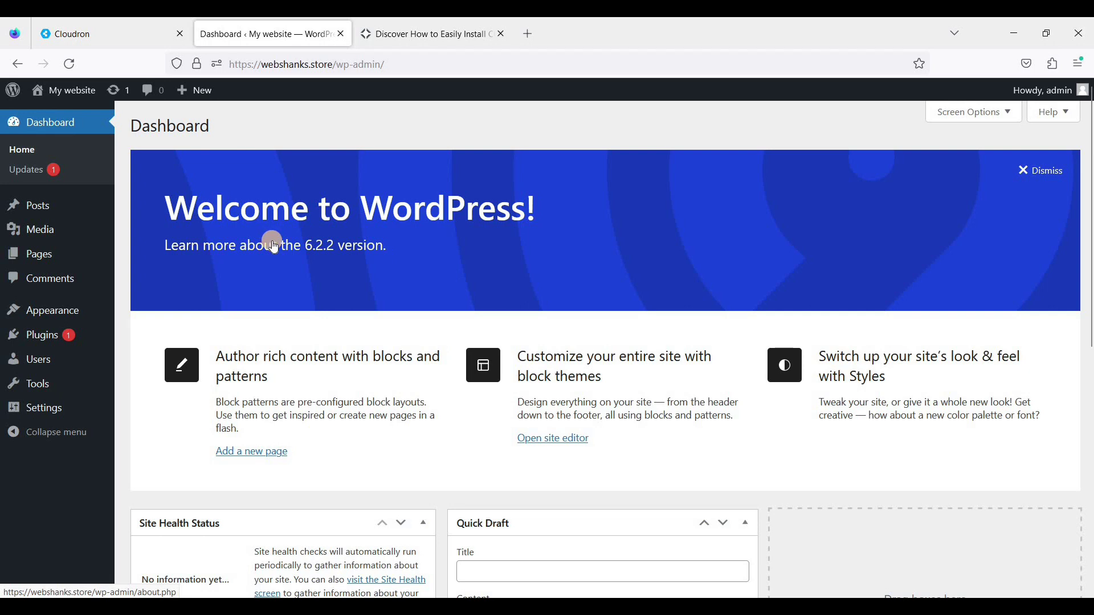
scroll(317, 288, down, 3)
scroll(317, 289, up, 3)
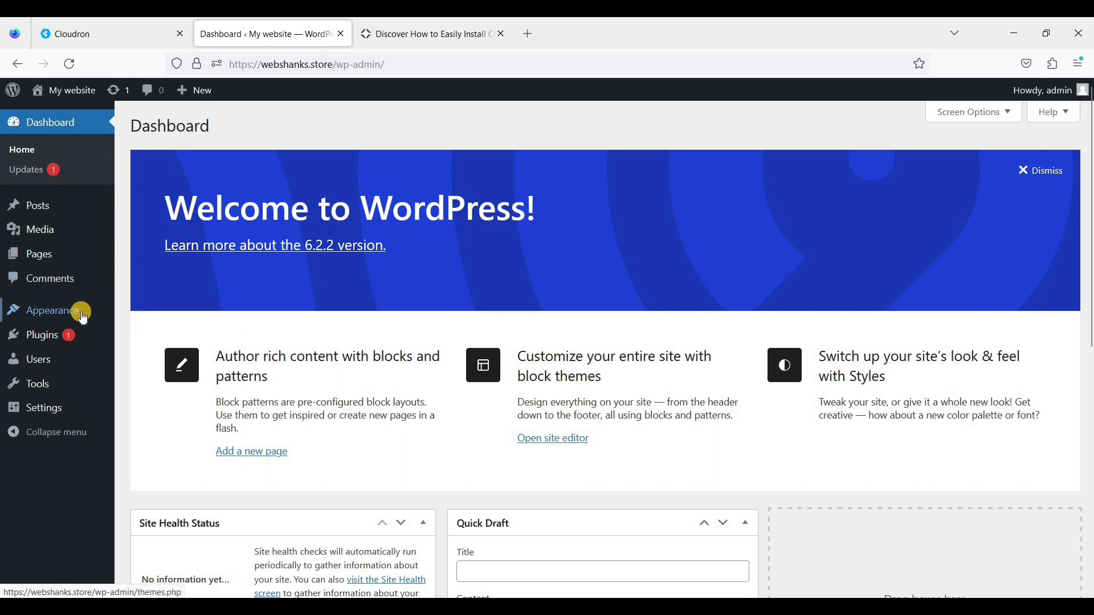
mouse_move(83, 317)
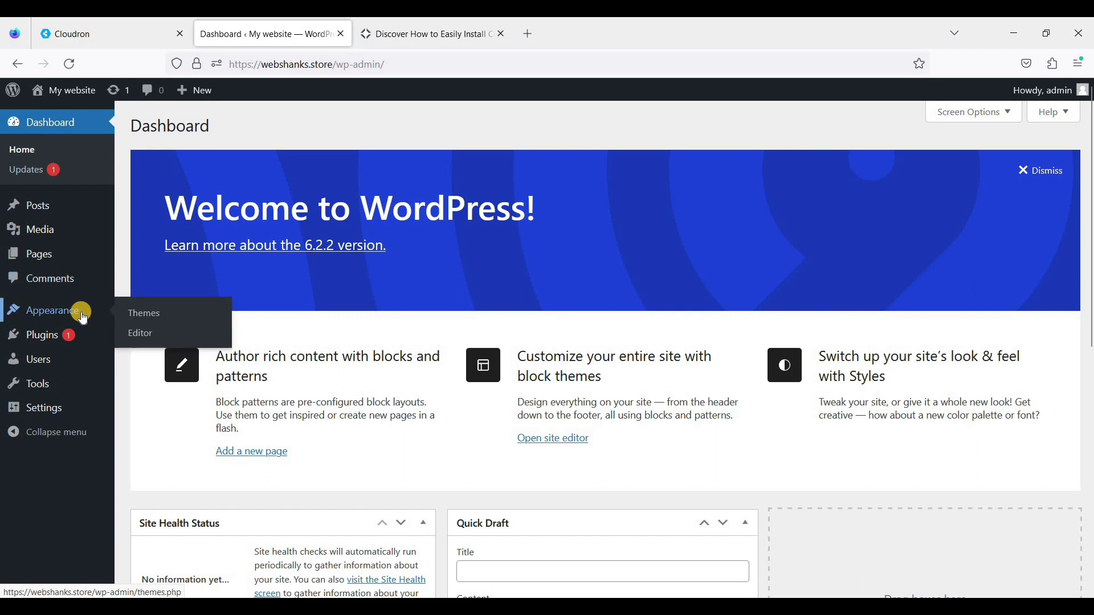
Install the Kadence theme from the Themes page and activate it
click(157, 316)
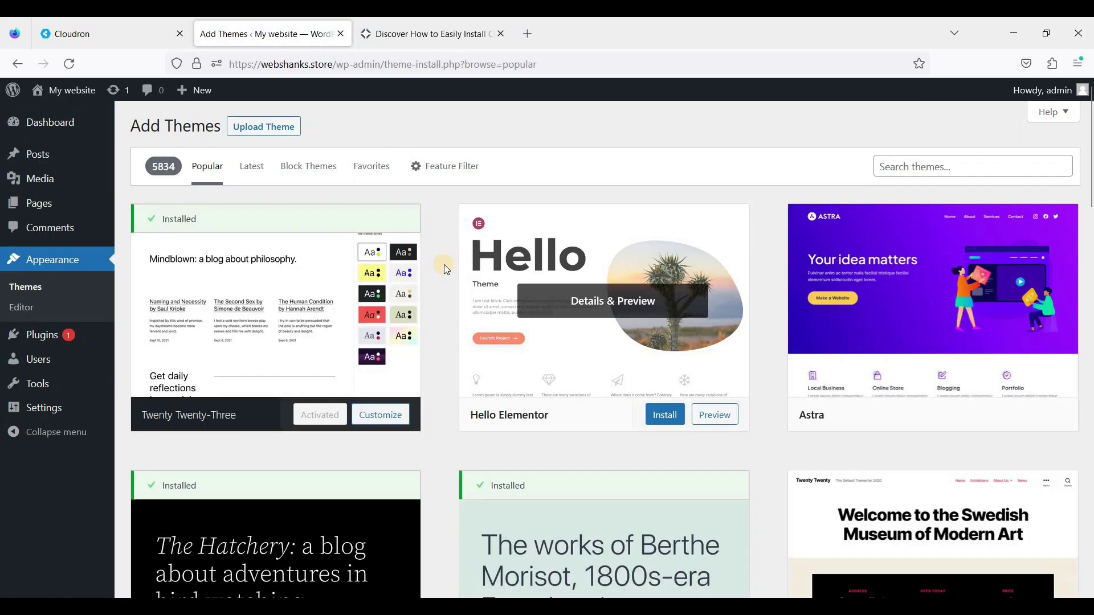
scroll(444, 267, down, 1)
scroll(444, 267, down, 7)
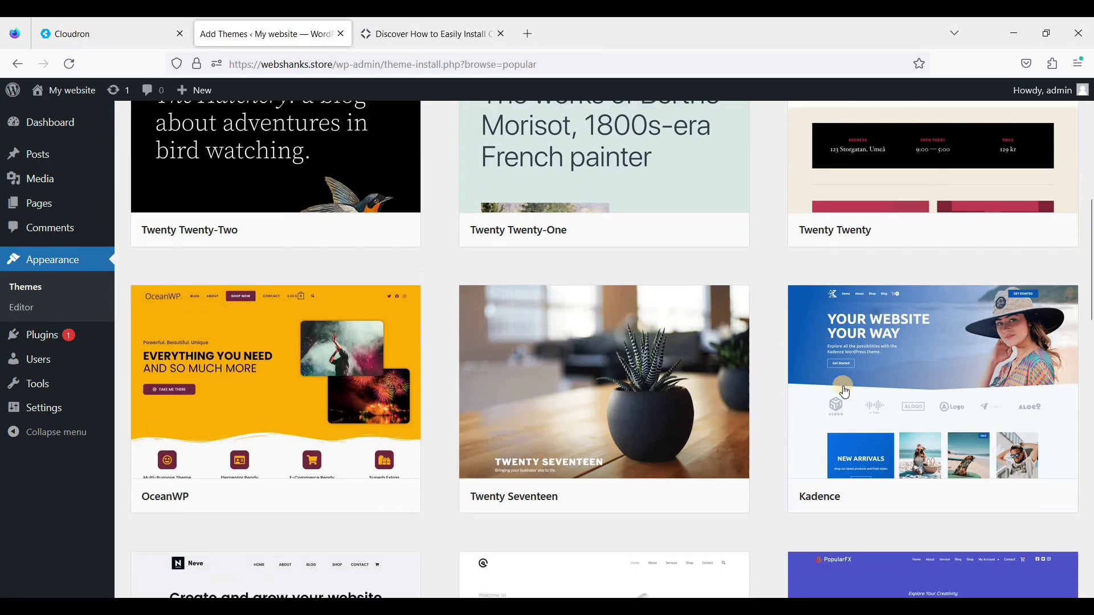
click(994, 496)
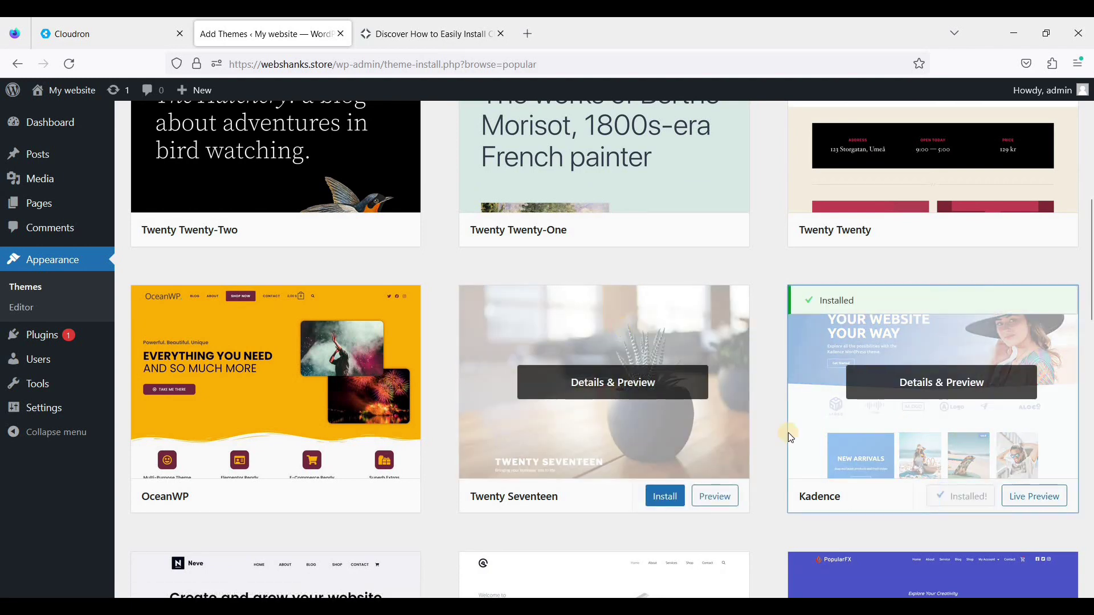
click(970, 498)
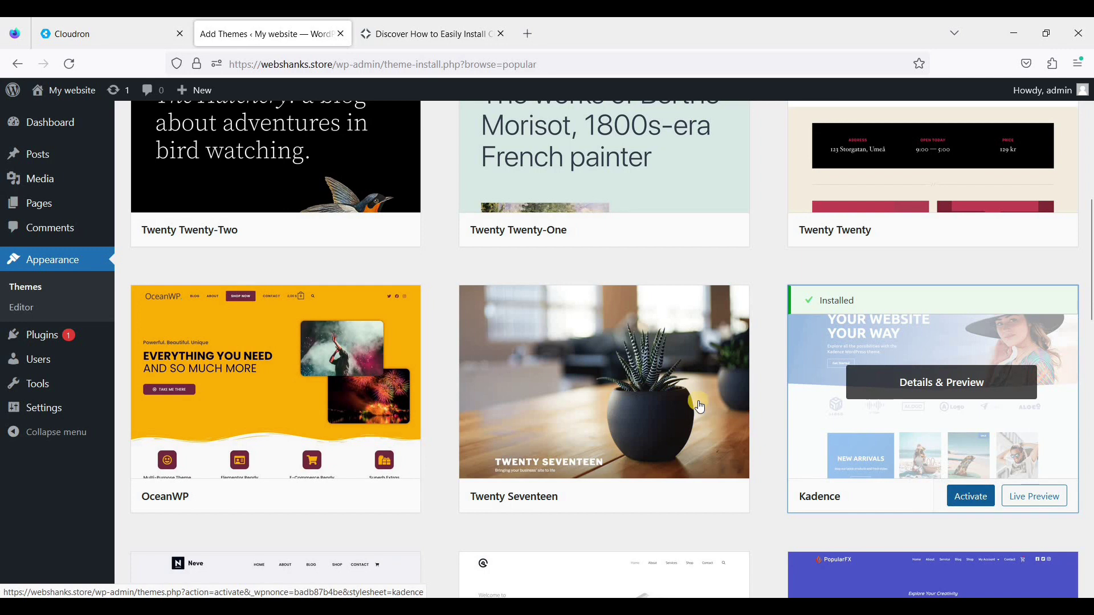
scroll(171, 420, down, 2)
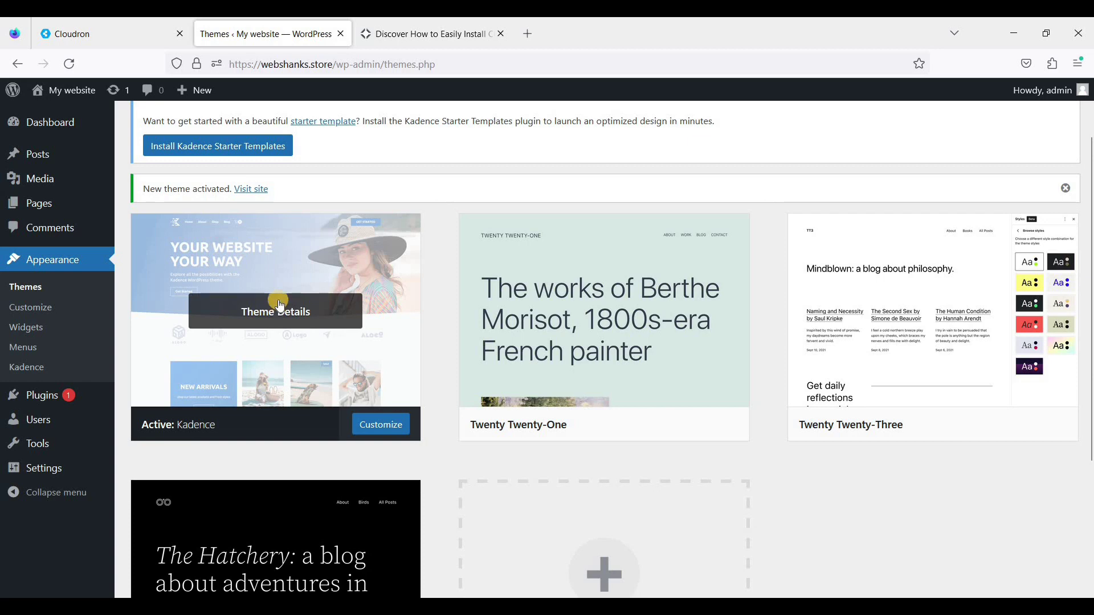
scroll(245, 163, up, 2)
scroll(228, 151, down, 2)
scroll(269, 208, up, 1)
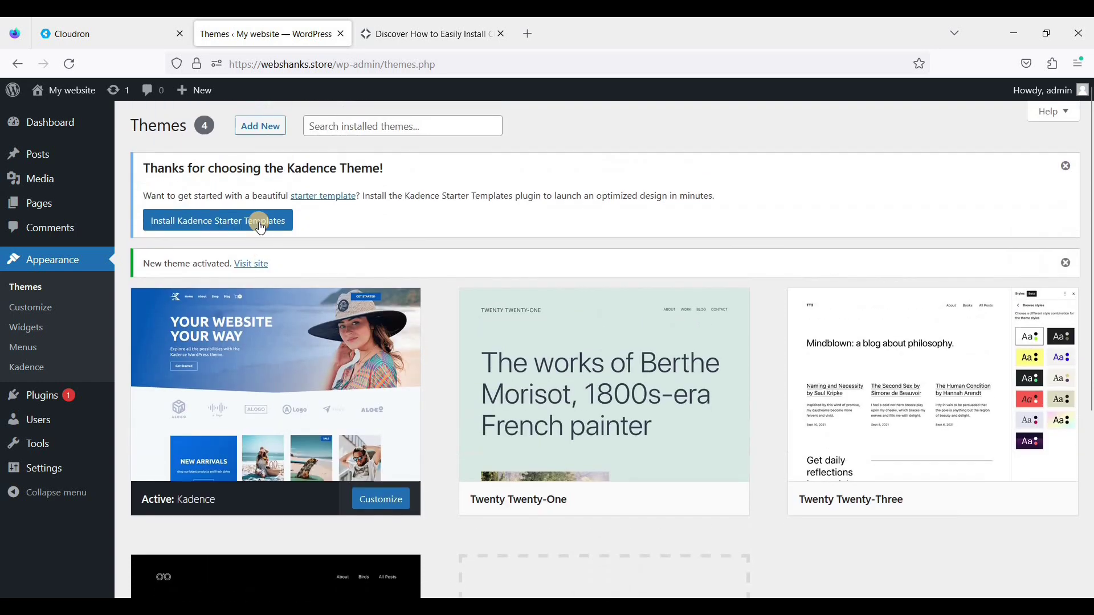
Install the Kadence Starter Templates plugin and scroll to the Painting Service template
click(263, 221)
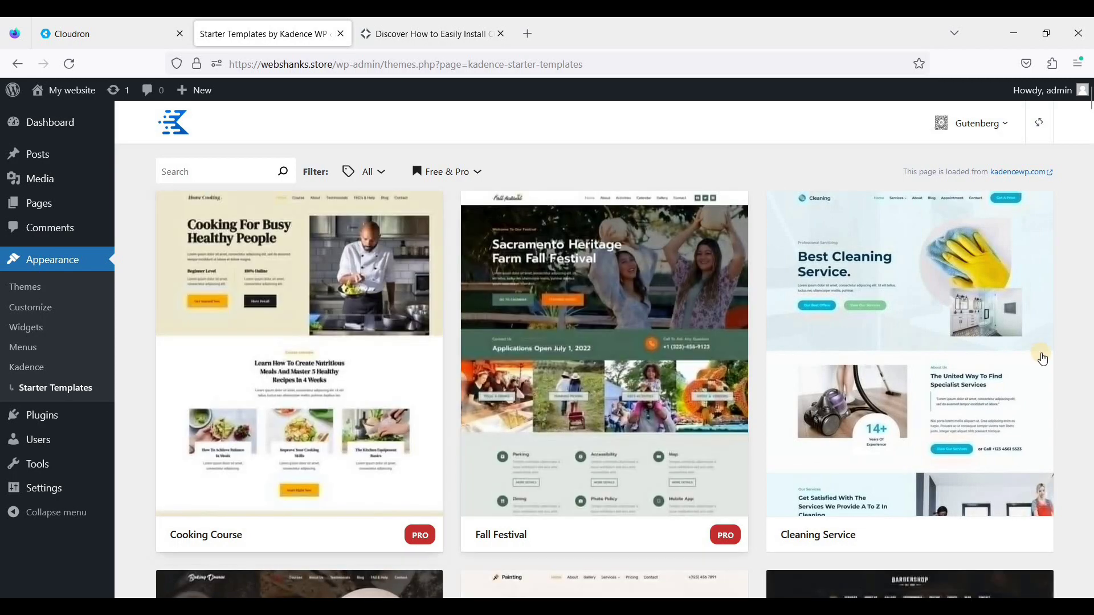
scroll(831, 300, down, 2)
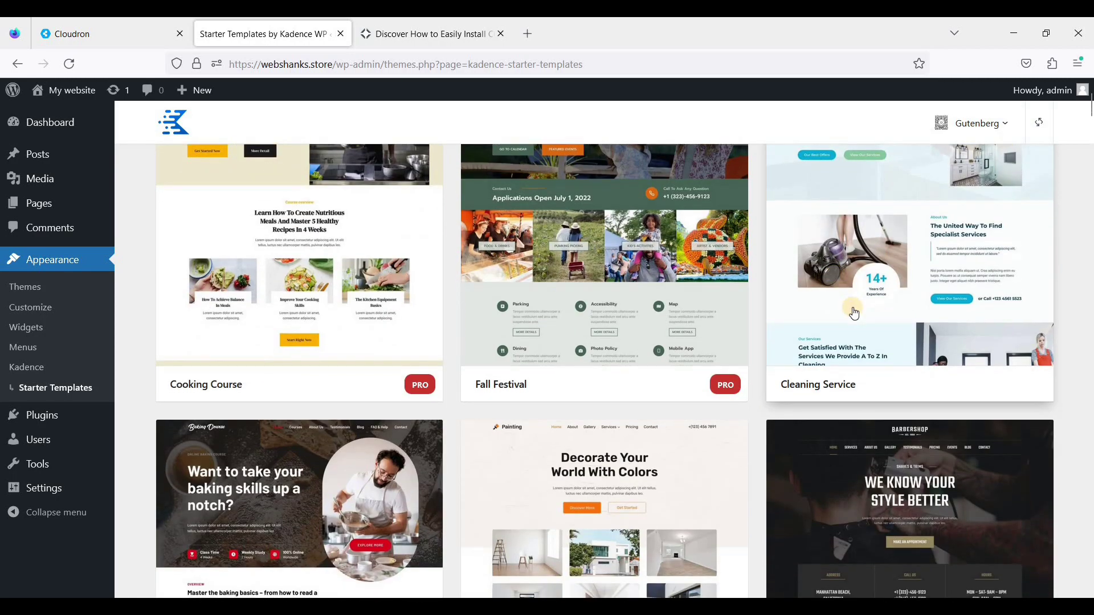
scroll(664, 303, down, 5)
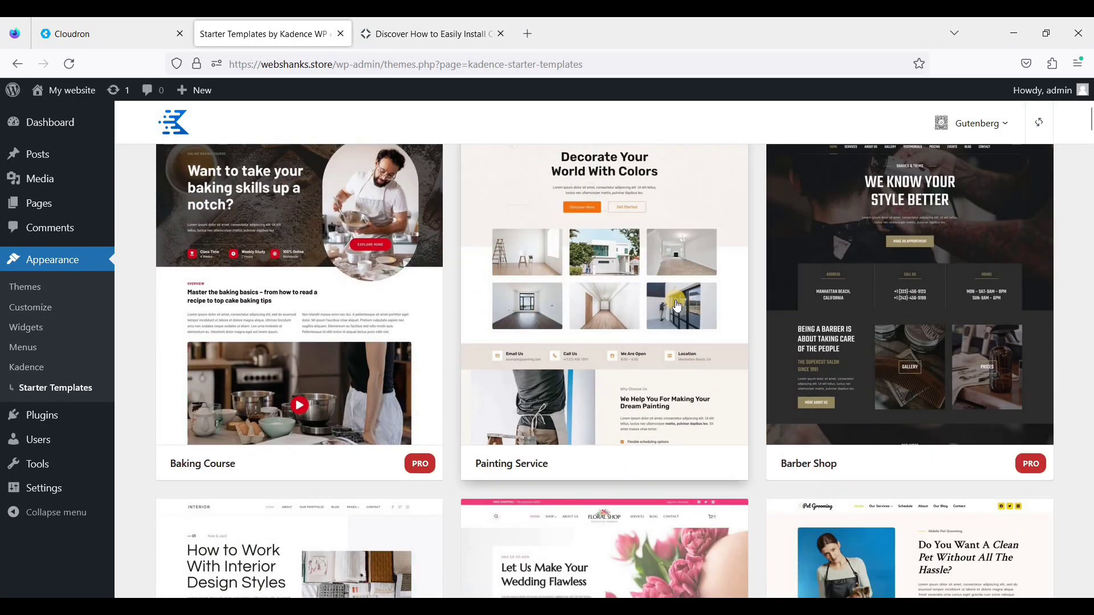
scroll(664, 302, down, 2)
Import the Painting Service template as a Full Site, skipping the subscription
click(615, 272)
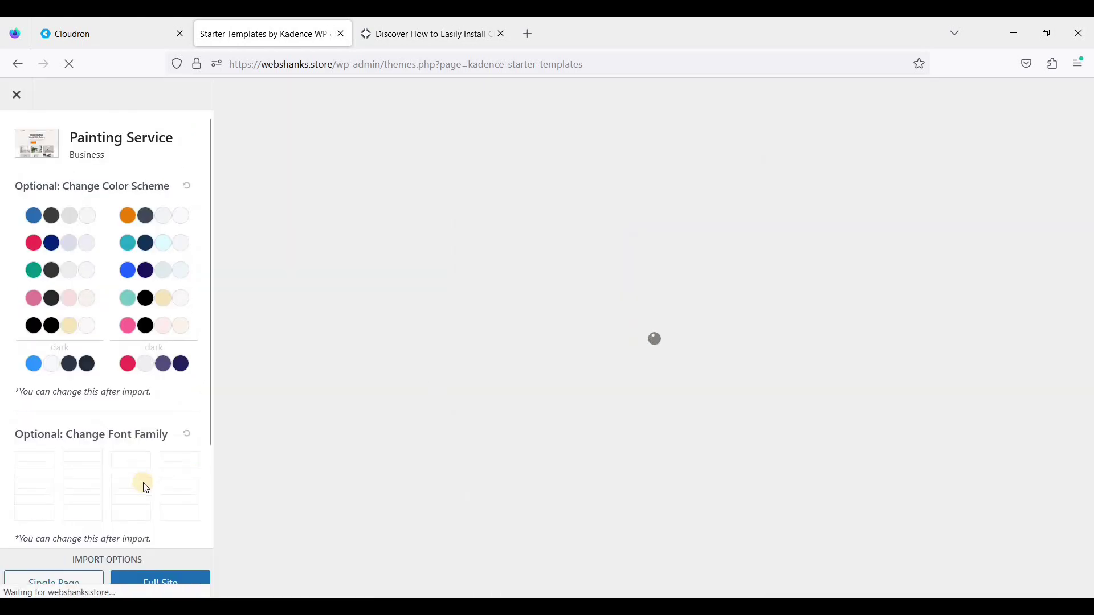
click(164, 586)
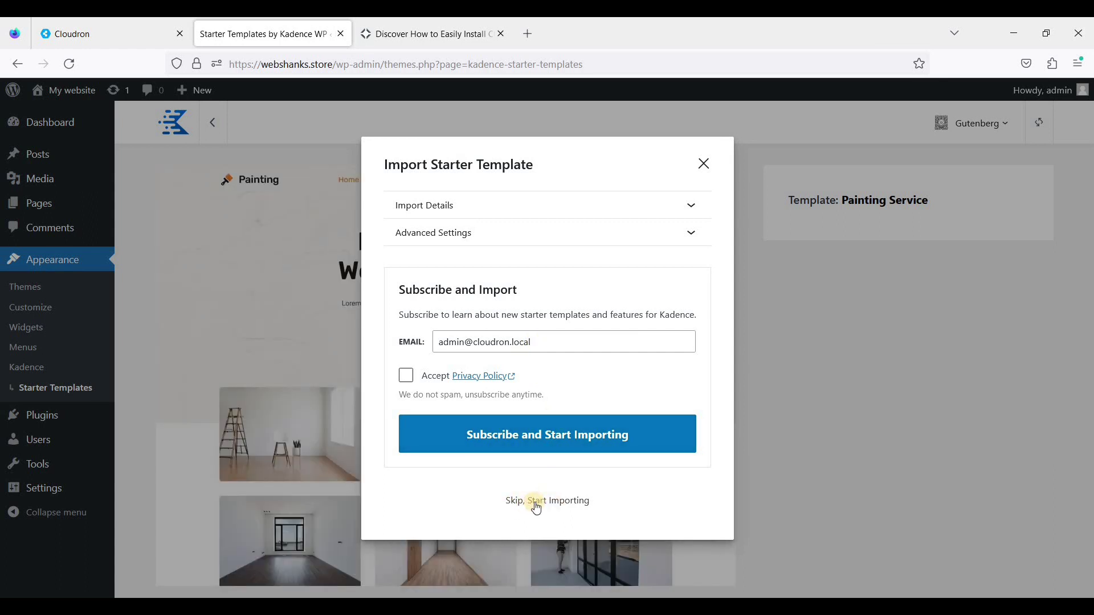
click(493, 477)
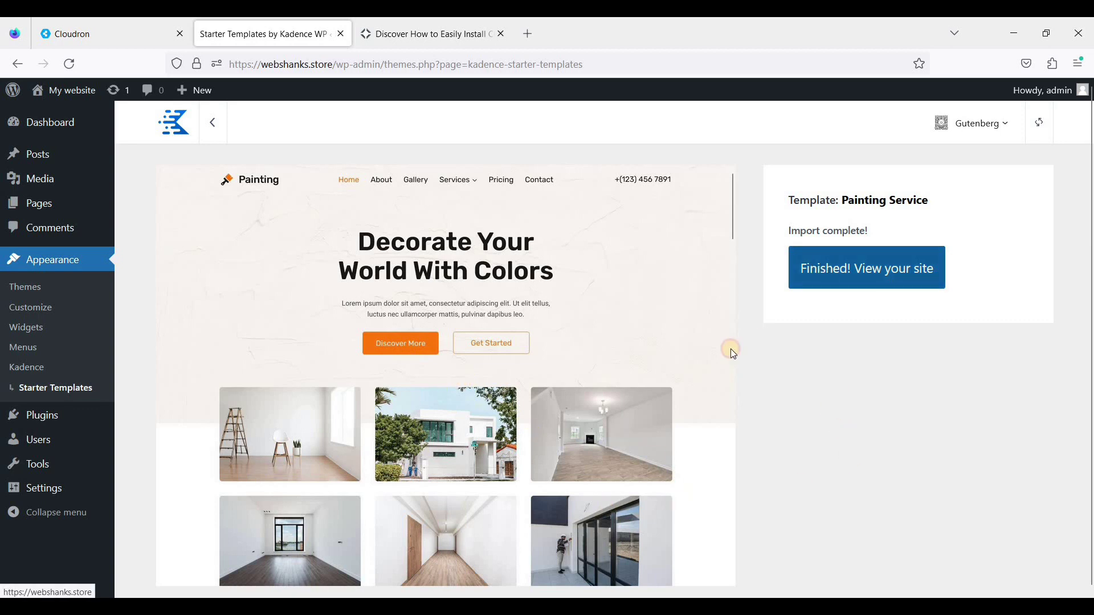
View the finished site and scroll through the Painting homepage sections
click(866, 268)
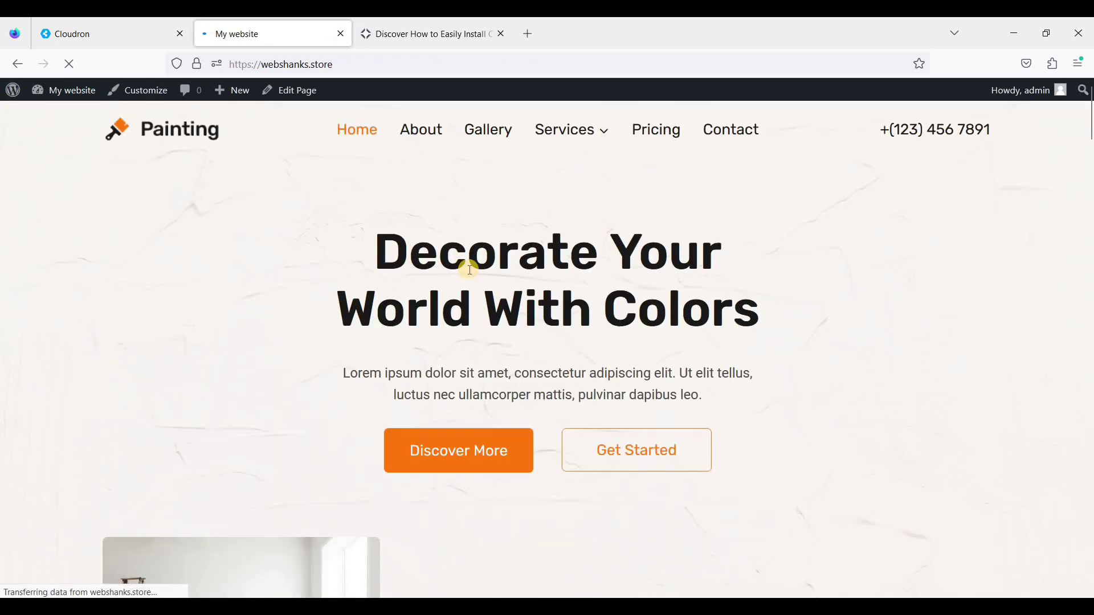
scroll(476, 278, down, 9)
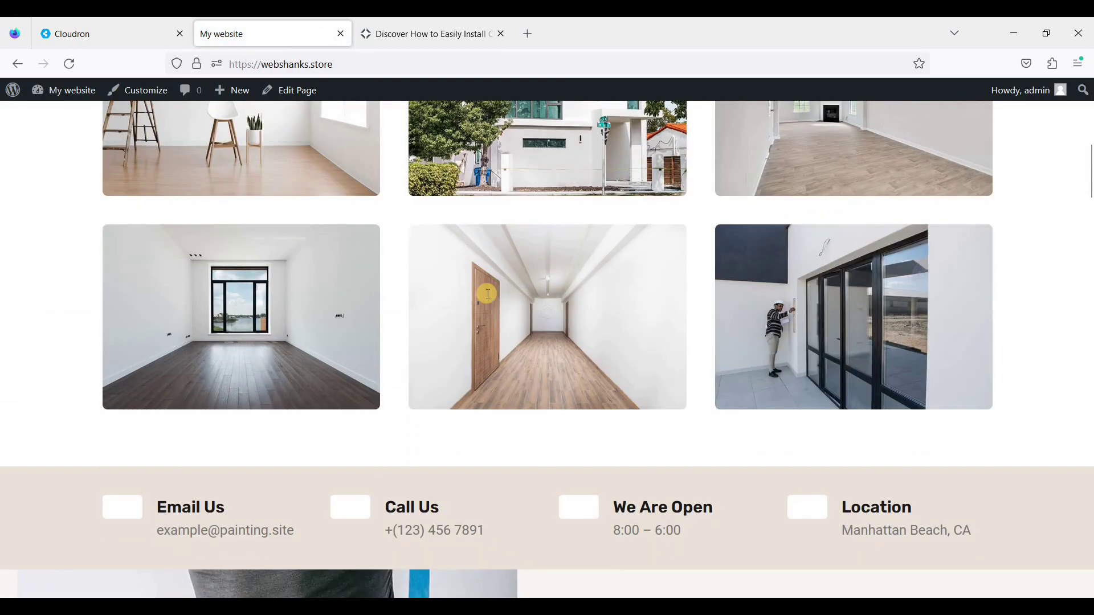
scroll(488, 294, up, 9)
scroll(488, 294, down, 12)
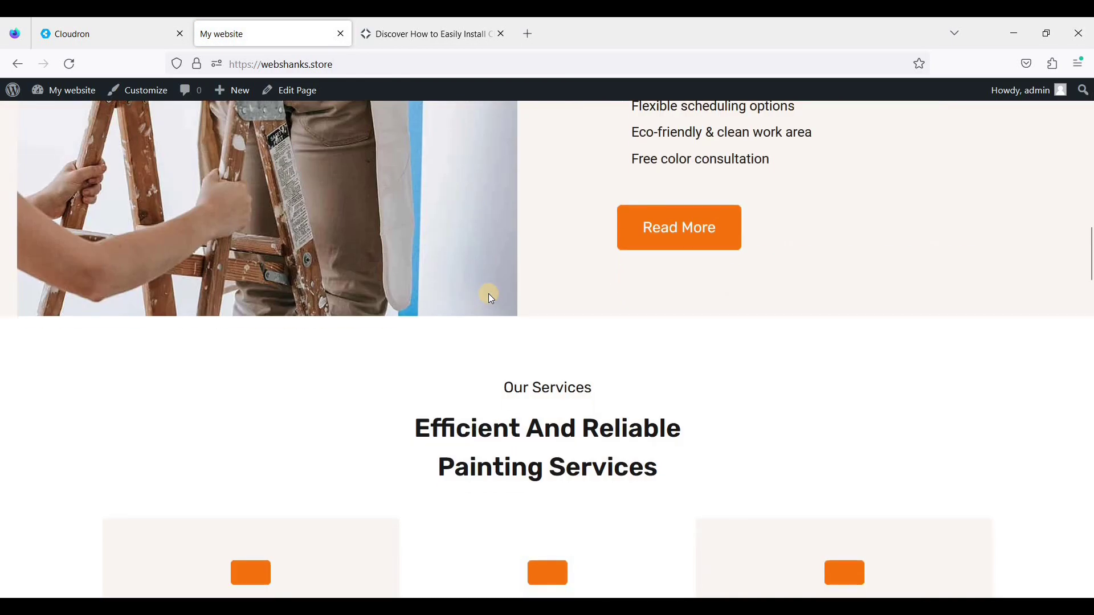
scroll(489, 296, down, 4)
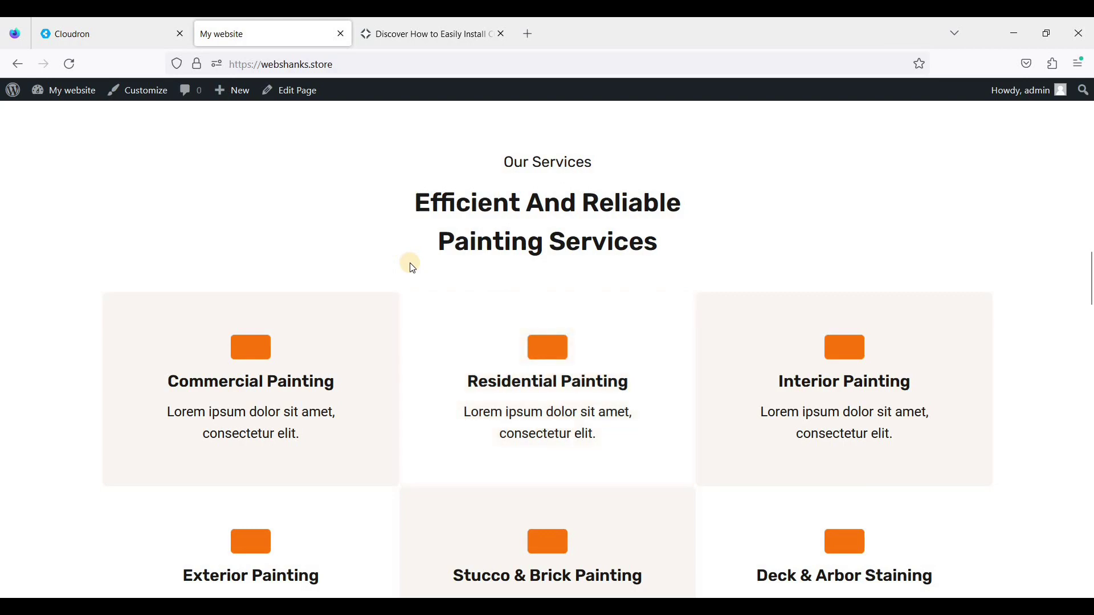
scroll(422, 271, down, 17)
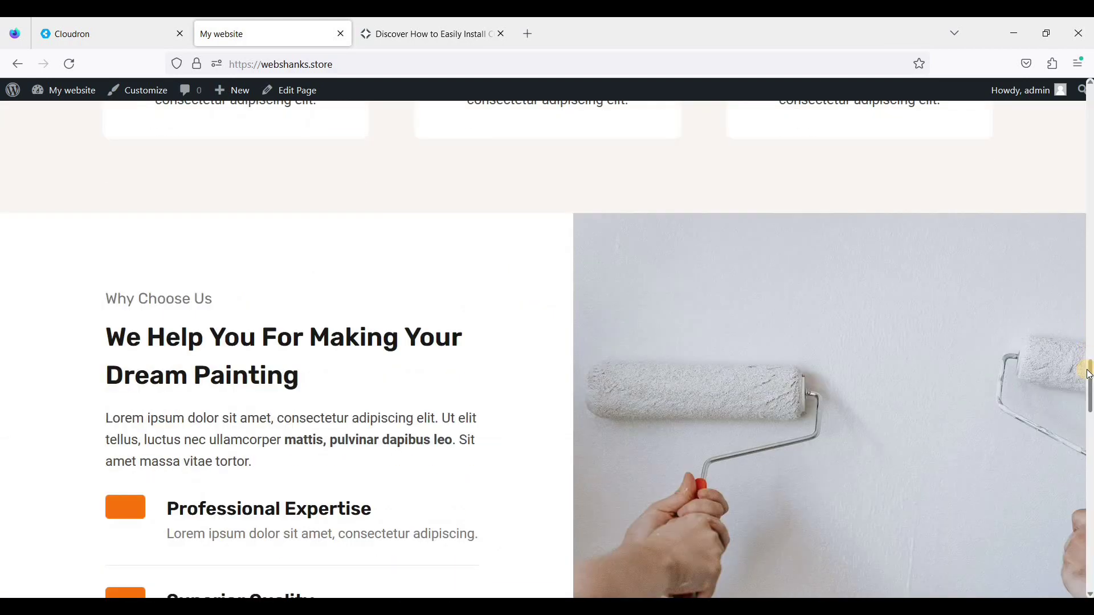
scroll(1088, 373, down, 11)
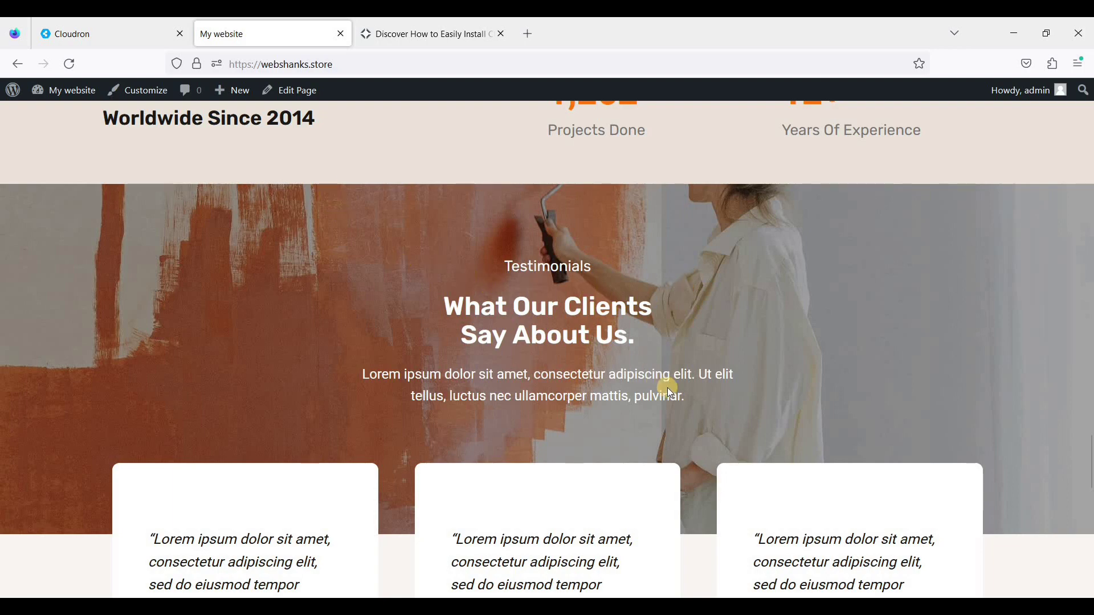
scroll(1085, 525, down, 8)
scroll(1085, 513, up, 20)
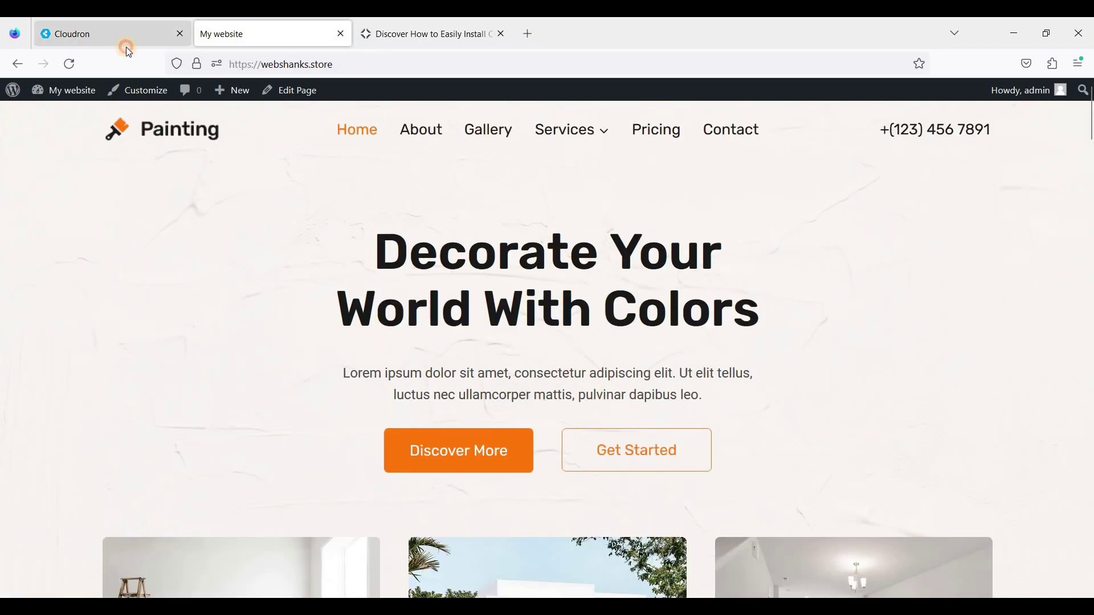
In Cloudron, close the First Time Usage dialog and return to My Apps
click(126, 47)
click(733, 306)
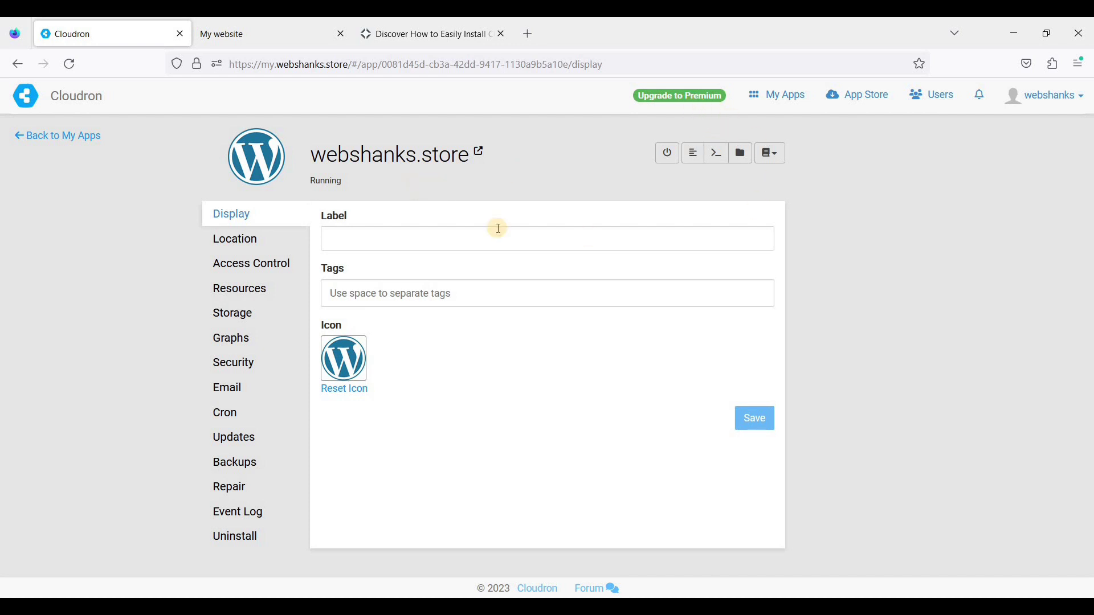
click(81, 139)
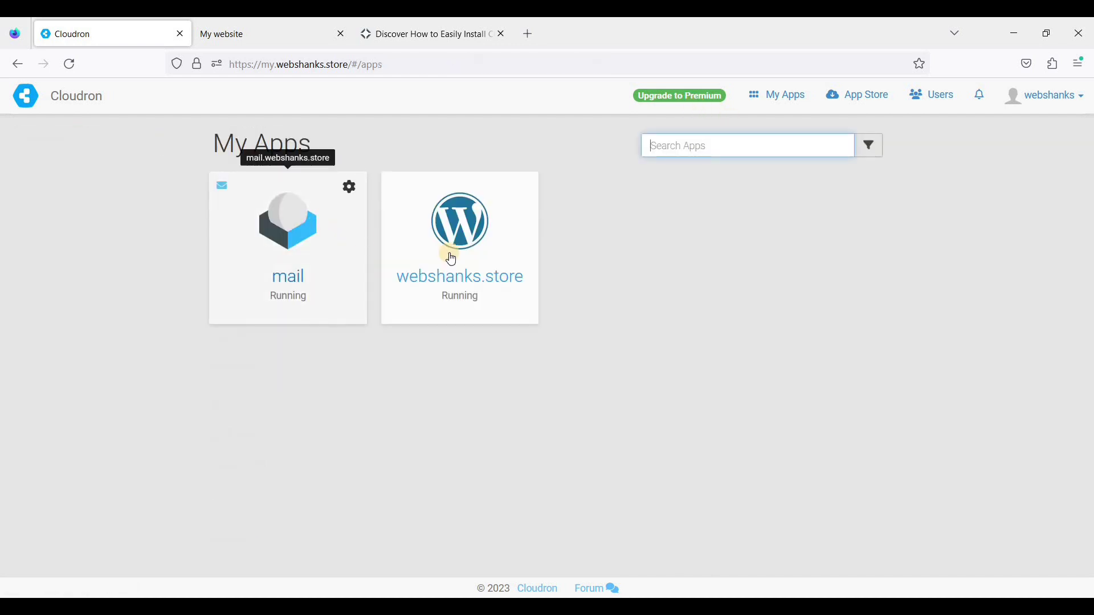